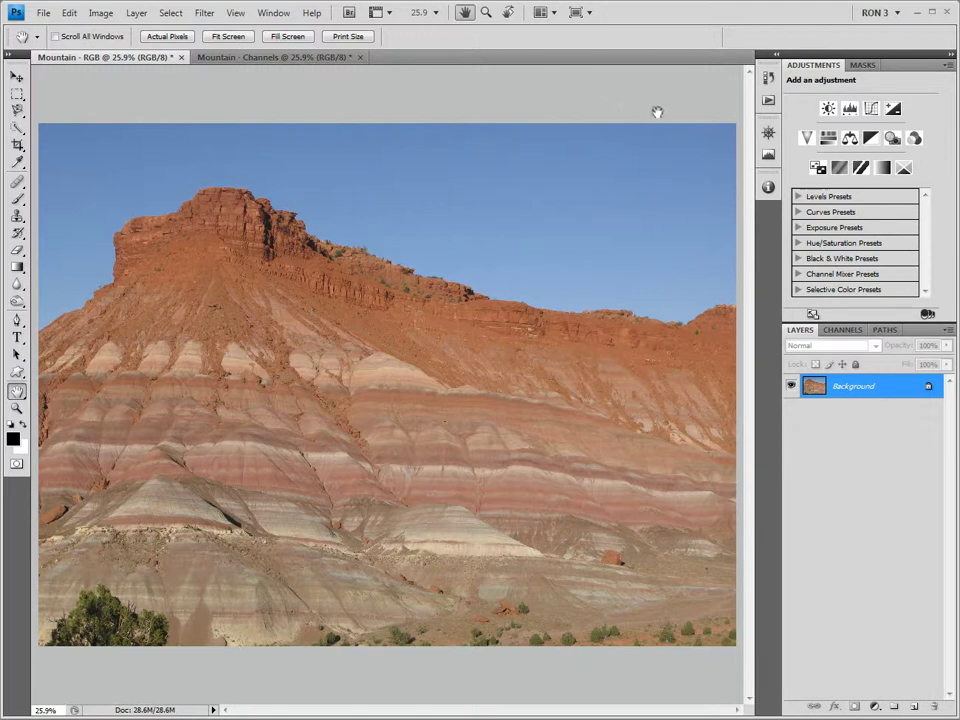
Step: Show the histogram and add a Levels adjustment layer above the Mountain - RGB background, blended in Luminosity mode
{"action": "left_click", "coordinate": [768, 155]}
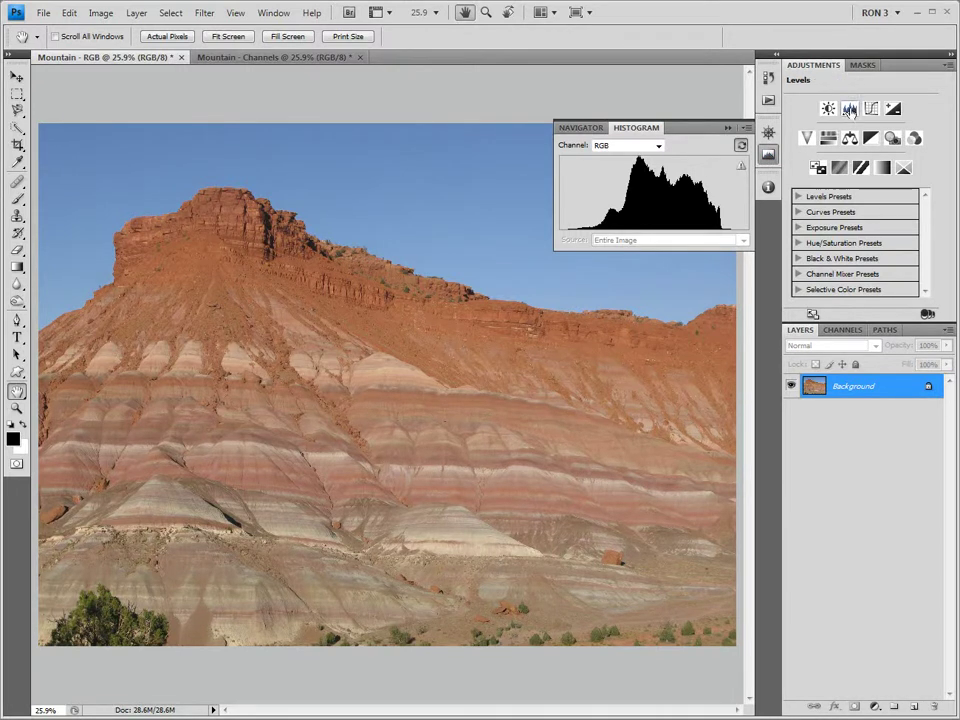
{"action": "left_click", "coordinate": [850, 110]}
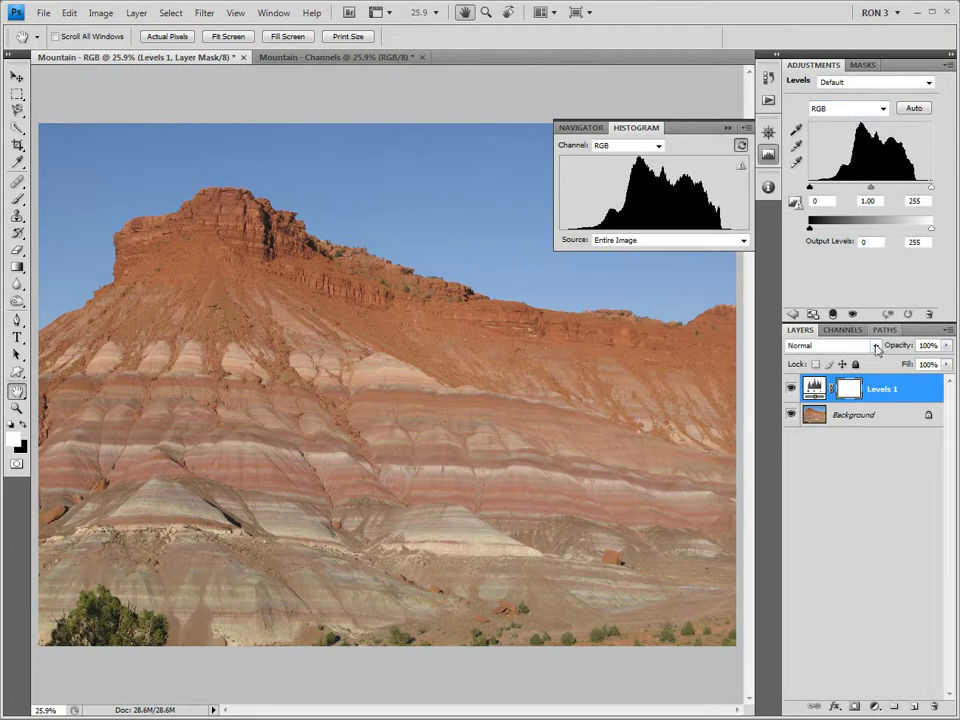
{"action": "left_click", "coordinate": [876, 346]}
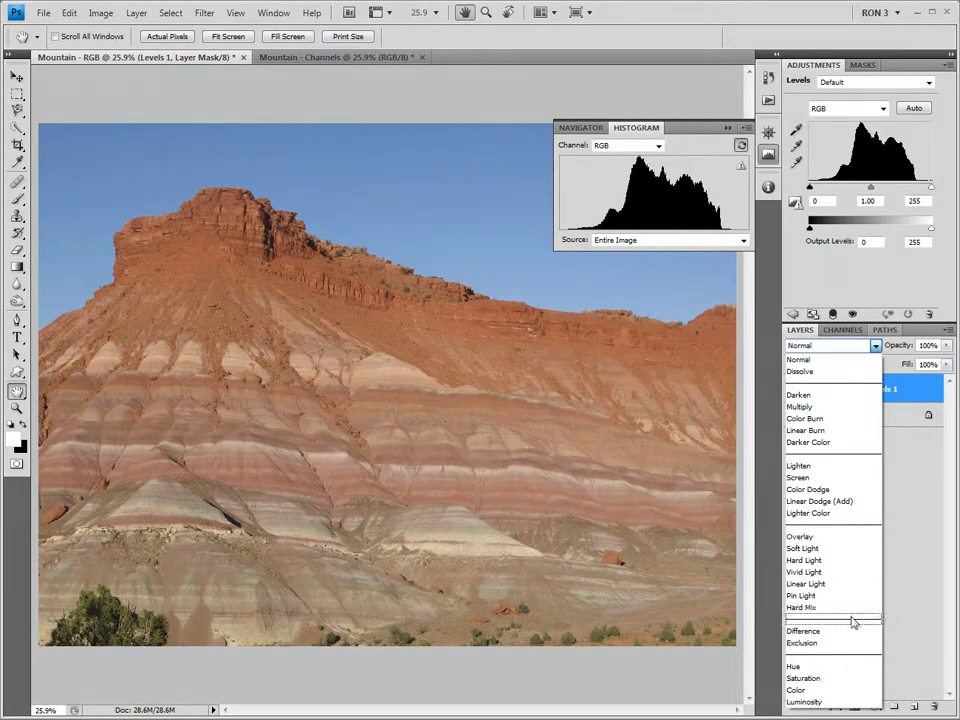
{"action": "left_click", "coordinate": [842, 702]}
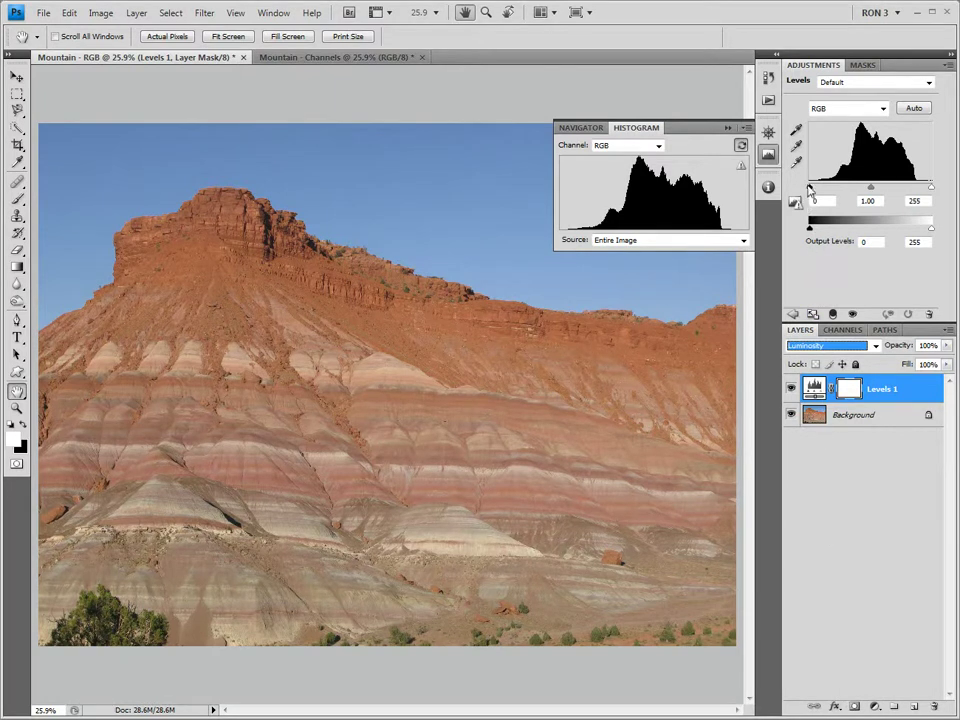
Step: Set the composite RGB input levels to black 19, midtone 0.75 and white 226
{"action": "left_click_drag", "start_coordinate": [810, 190], "coordinate": [820, 189]}
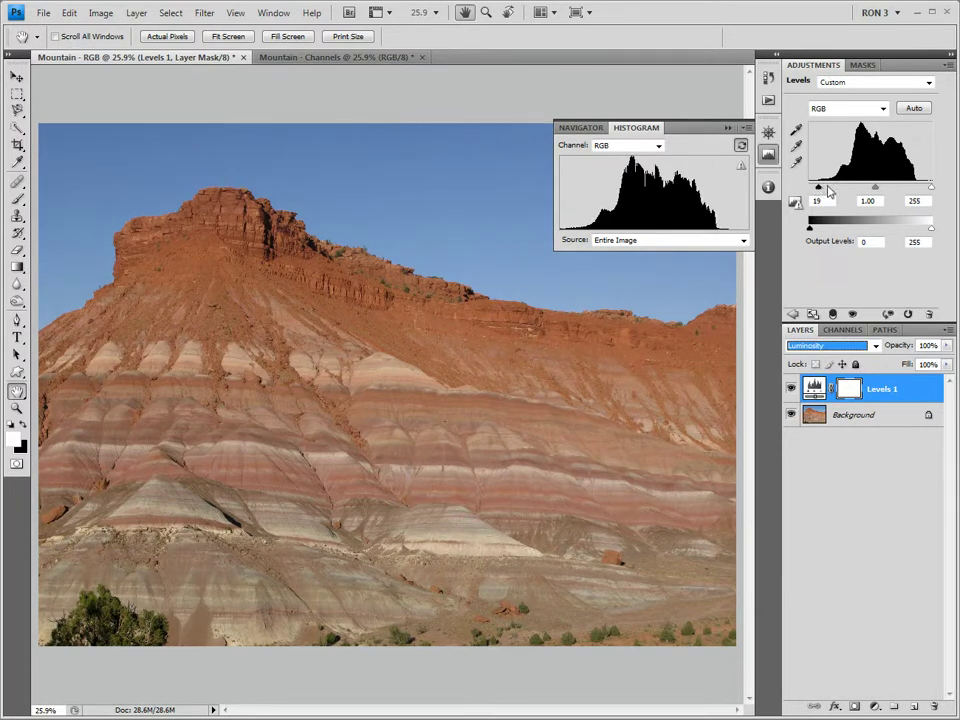
{"action": "left_click_drag", "start_coordinate": [931, 188], "coordinate": [919, 190]}
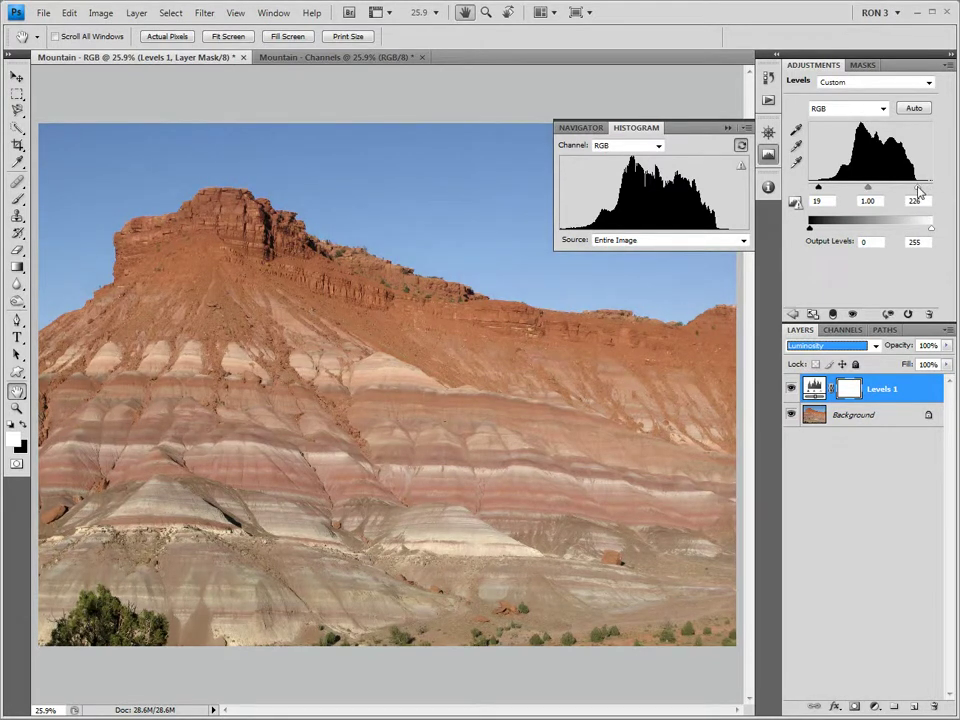
{"action": "left_click", "coordinate": [878, 200]}
{"action": "type", "text": "0.75"}
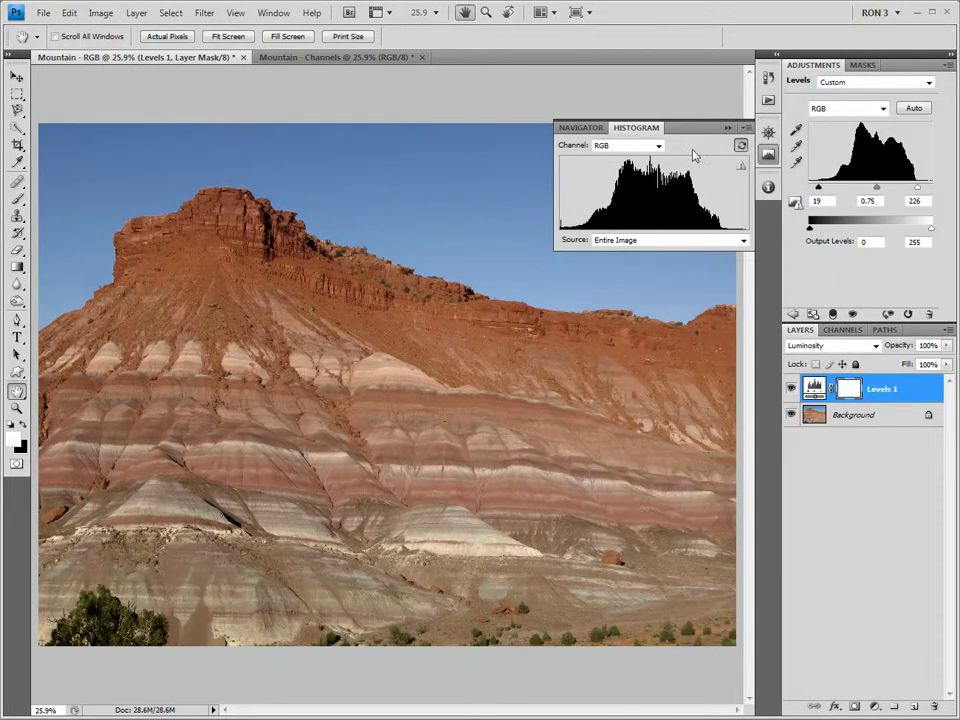
Step: Switch to the Mountain - Channels document and display the histogram in All Channels View
{"action": "left_click", "coordinate": [384, 58]}
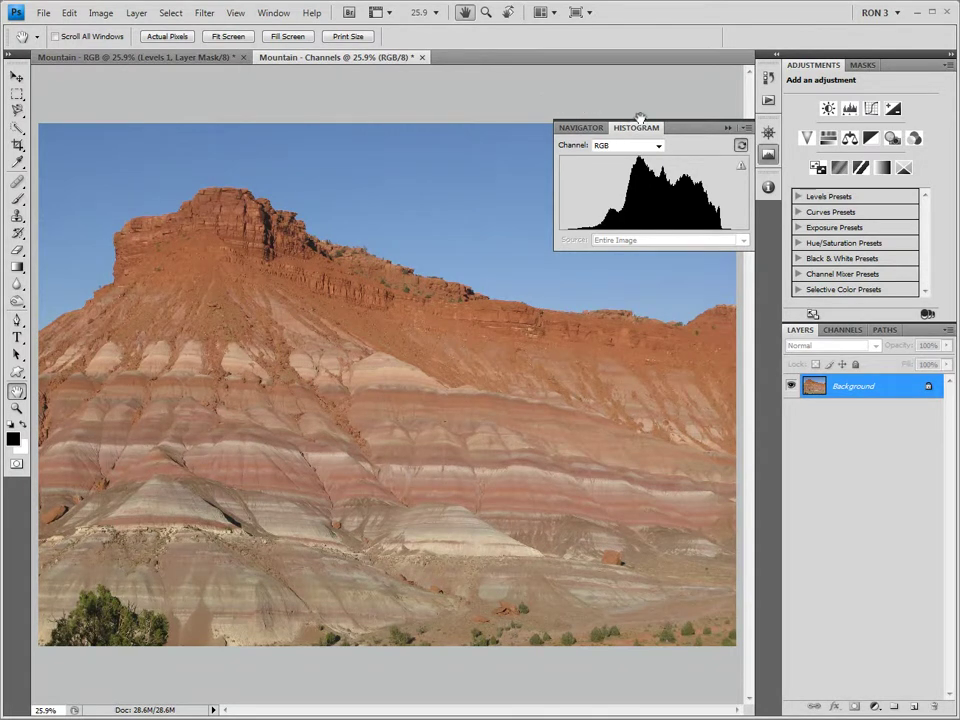
{"action": "left_click", "coordinate": [745, 128]}
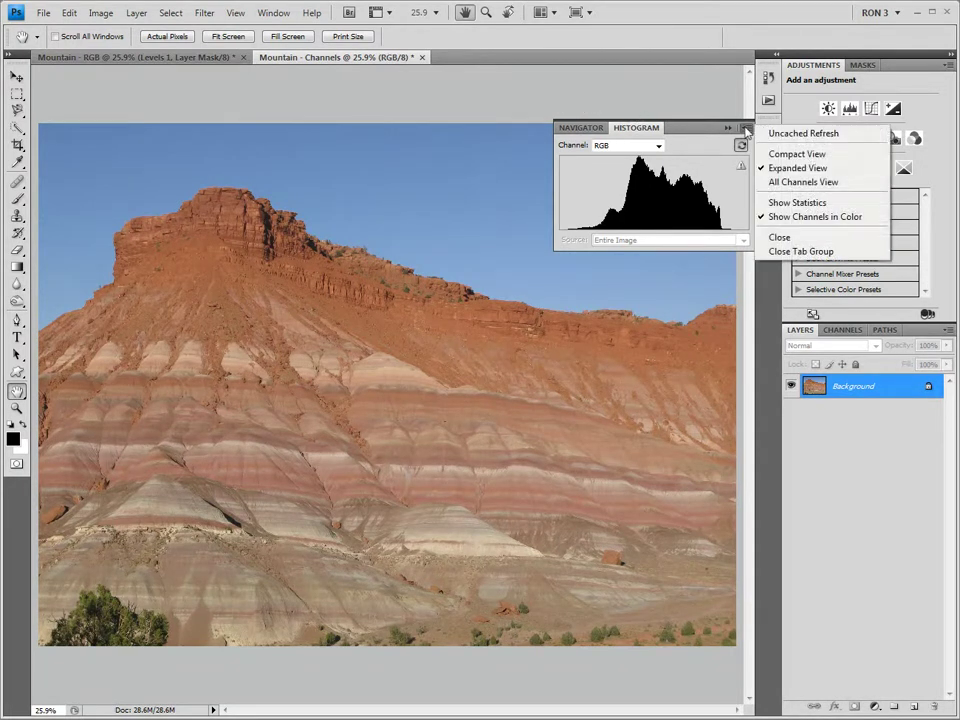
{"action": "left_click", "coordinate": [790, 184]}
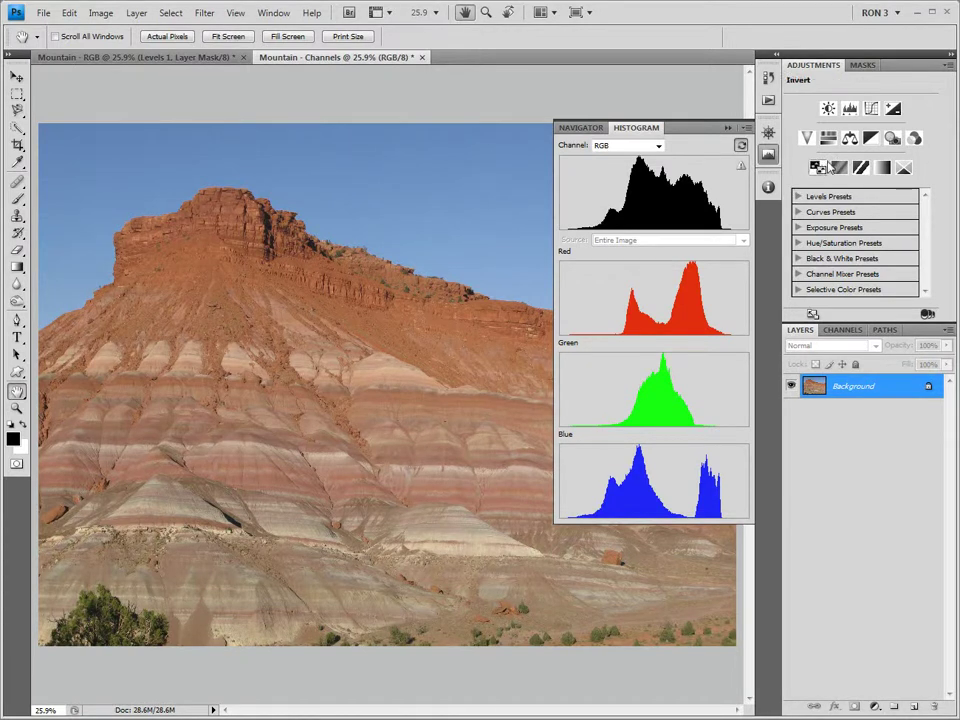
Step: Add a Levels adjustment layer to the Mountain - Channels image and set its blend mode to Luminosity
{"action": "left_click", "coordinate": [849, 108]}
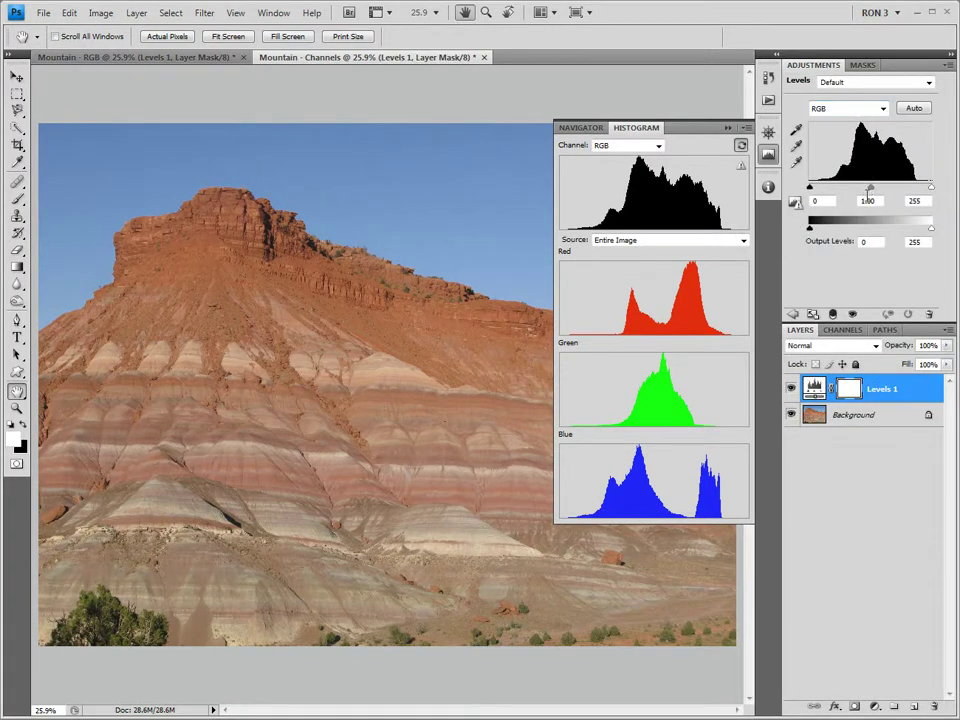
{"action": "left_click", "coordinate": [876, 346]}
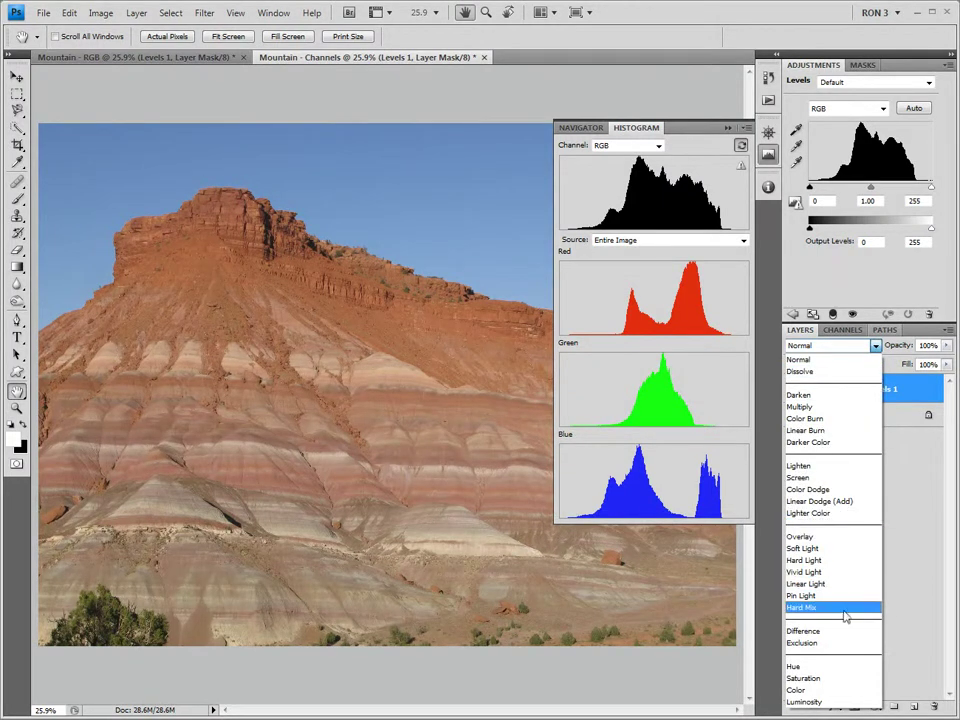
{"action": "left_click", "coordinate": [830, 701]}
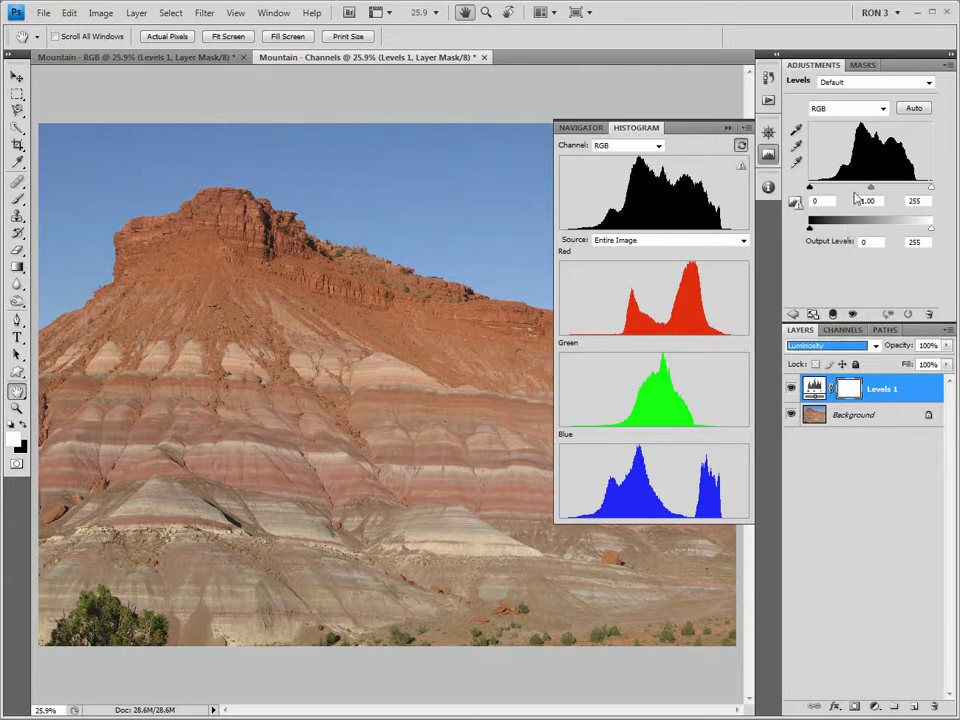
Step: Set the Red channel's input levels to black 79 and white 227
{"action": "left_click", "coordinate": [884, 108]}
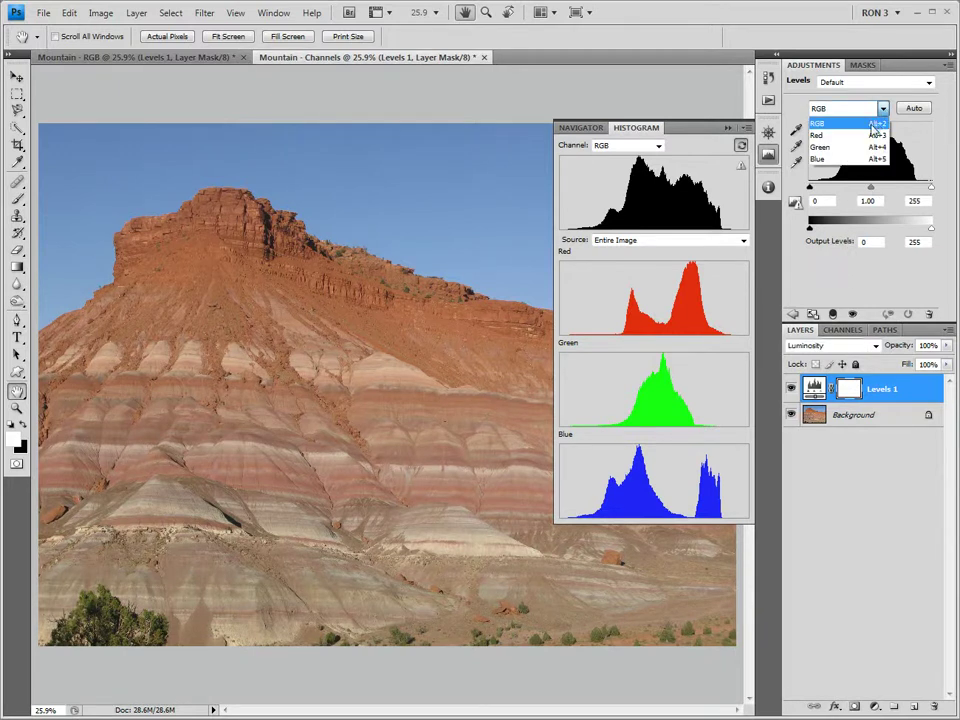
{"action": "left_click", "coordinate": [850, 135]}
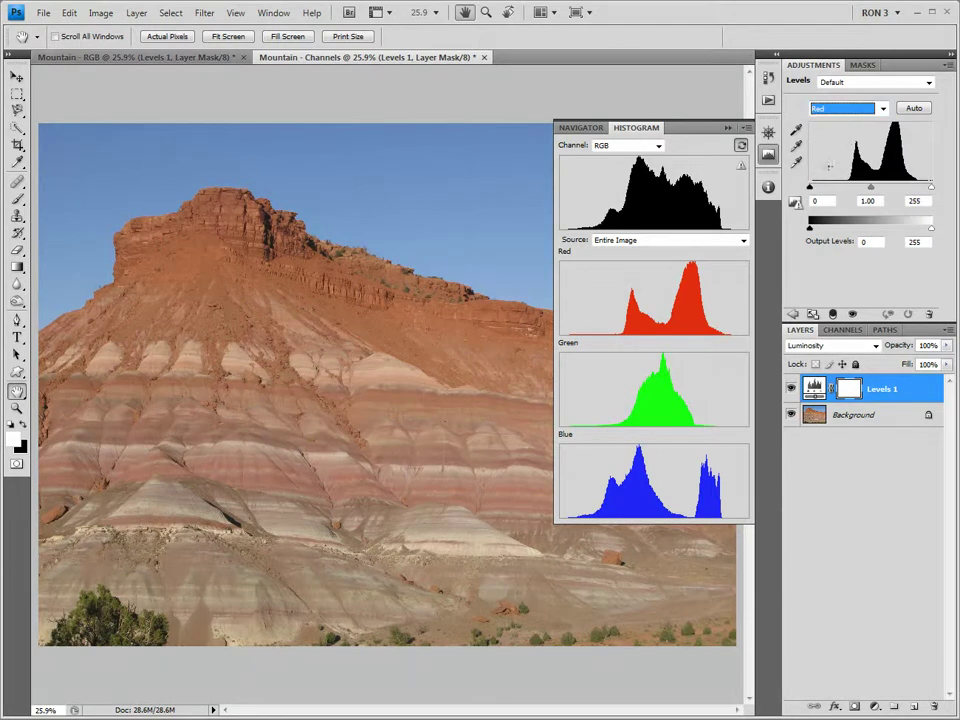
{"action": "left_click_drag", "start_coordinate": [810, 188], "coordinate": [849, 191]}
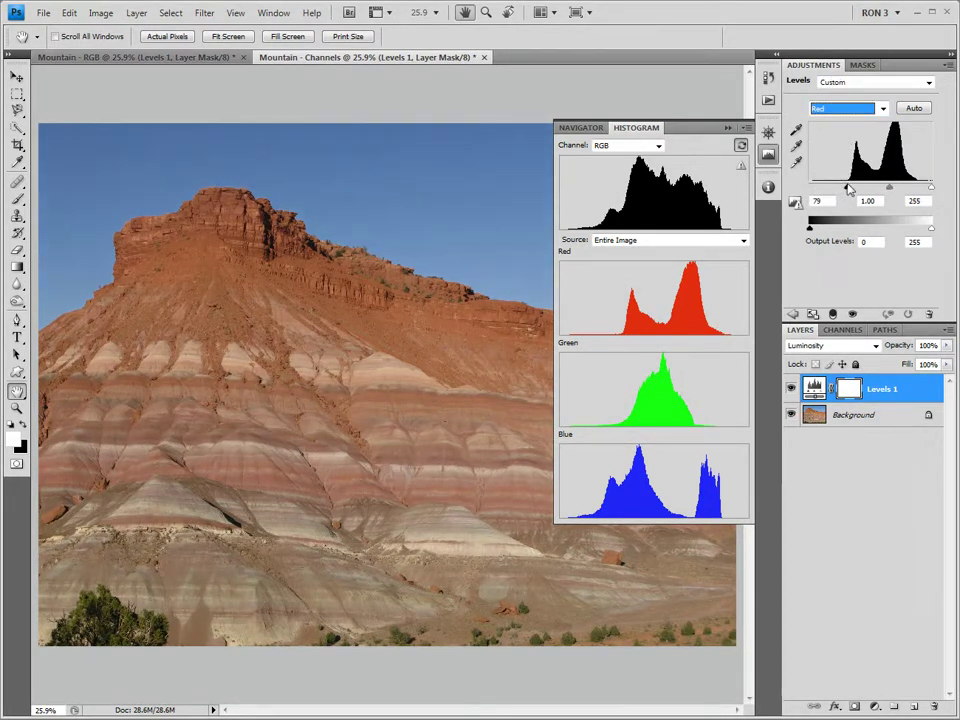
{"action": "left_click_drag", "start_coordinate": [930, 188], "coordinate": [918, 192]}
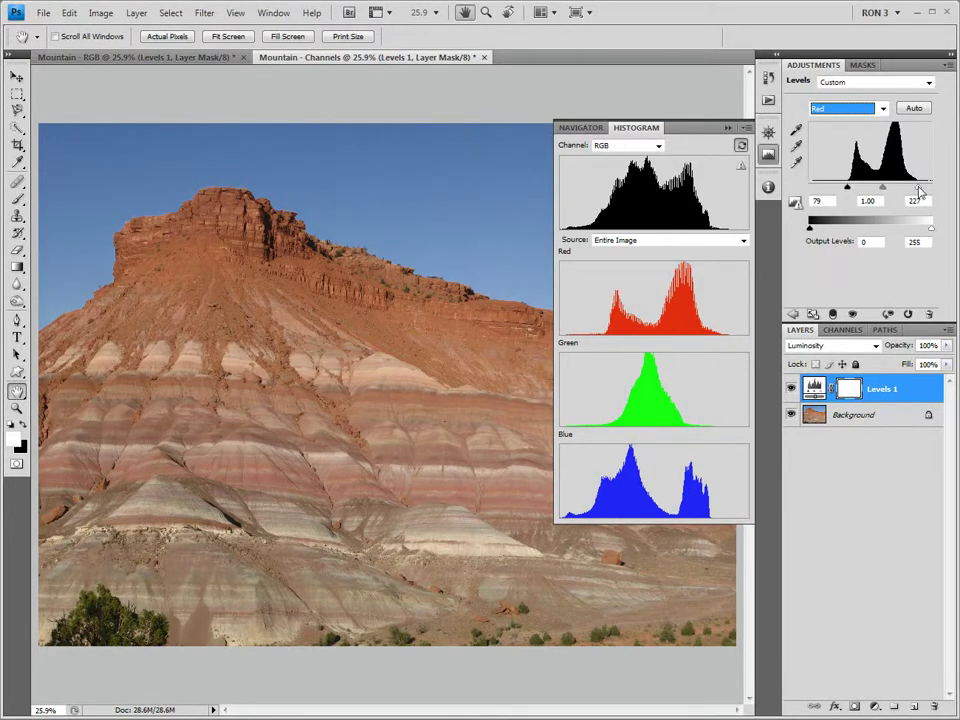
Step: Set the Green channel's input levels to black 56 and white 196
{"action": "left_click", "coordinate": [883, 109]}
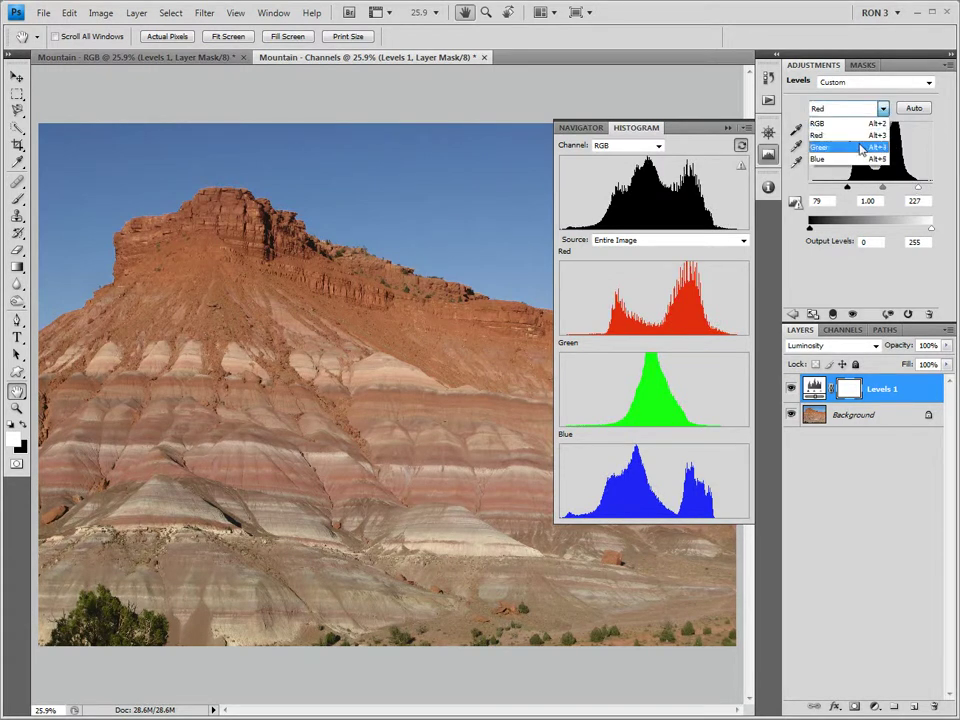
{"action": "left_click", "coordinate": [858, 144]}
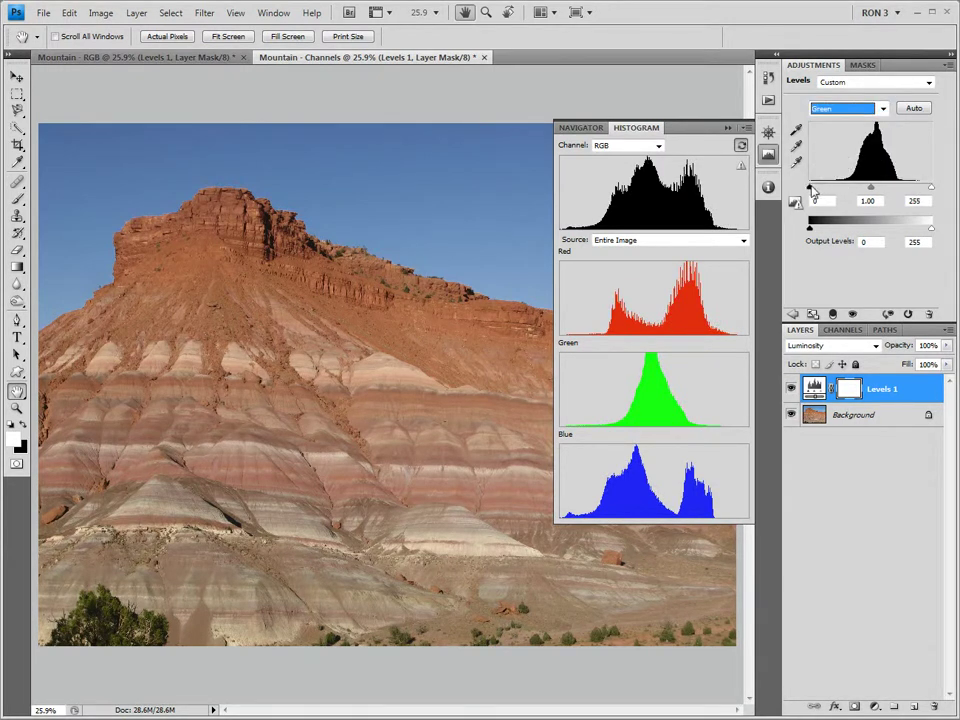
{"action": "left_click_drag", "start_coordinate": [812, 189], "coordinate": [841, 192]}
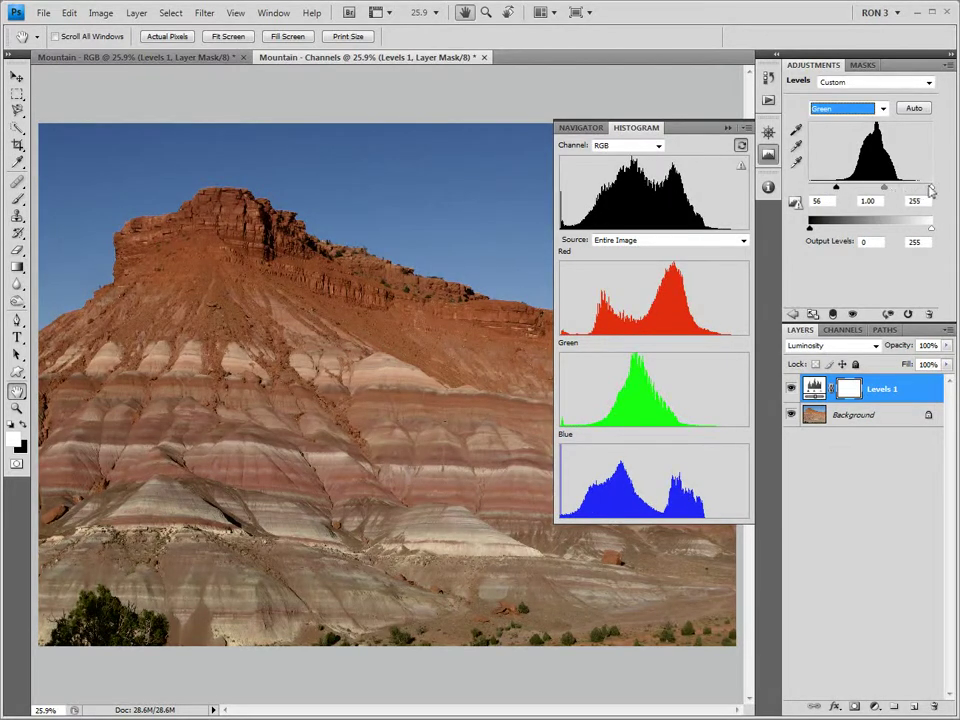
{"action": "left_click_drag", "start_coordinate": [932, 189], "coordinate": [906, 191]}
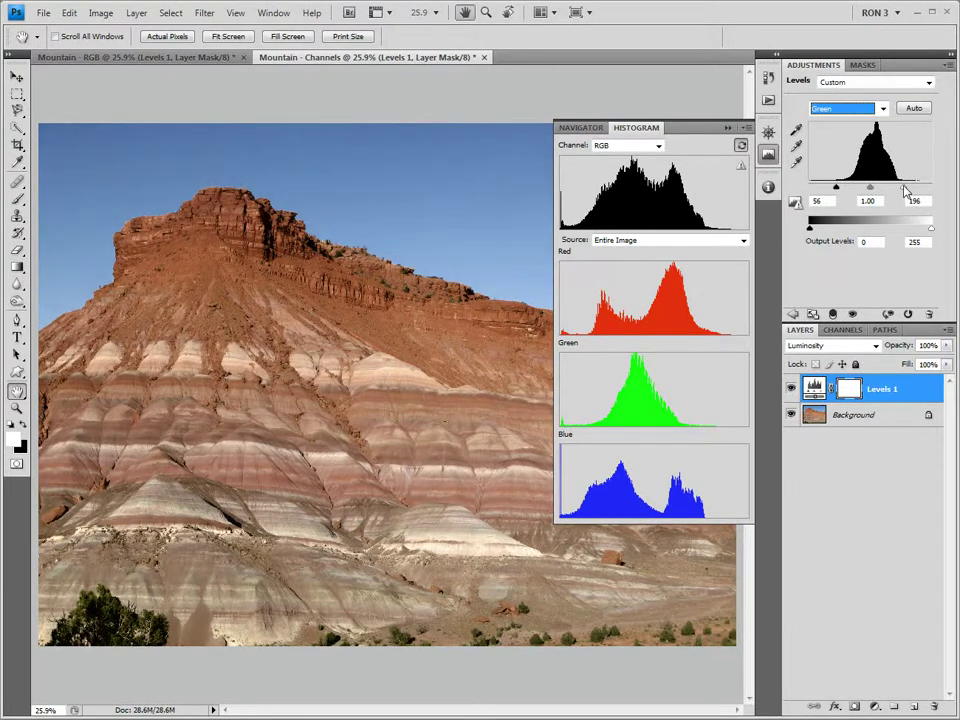
Step: Set the Blue channel's black input level to 15 and lower its white input to the bright end of the histogram data
{"action": "left_click", "coordinate": [884, 110]}
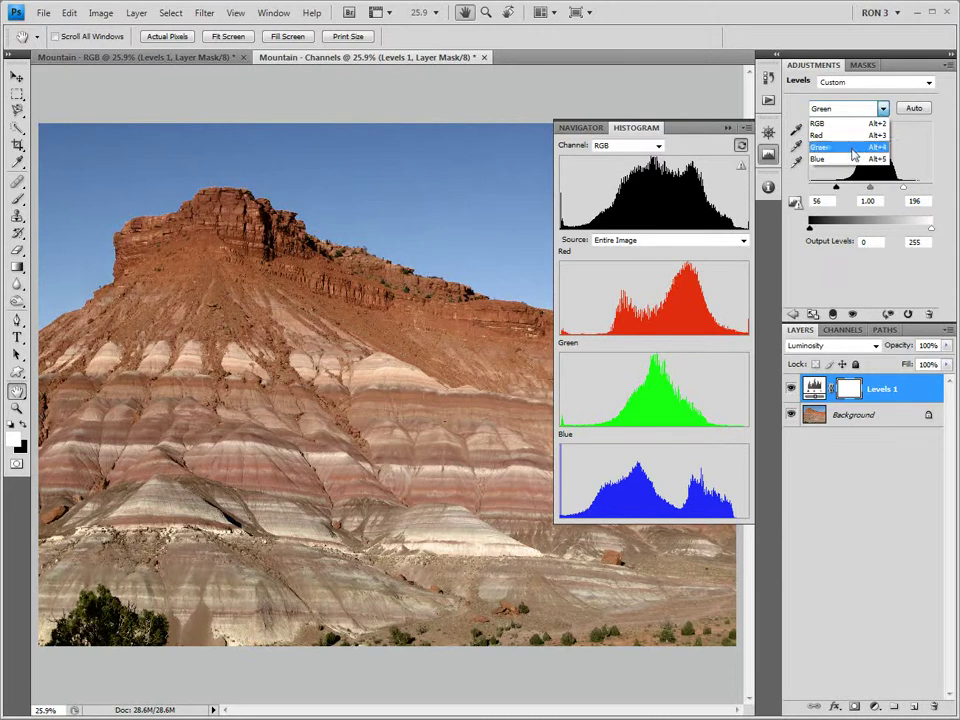
{"action": "left_click", "coordinate": [846, 161]}
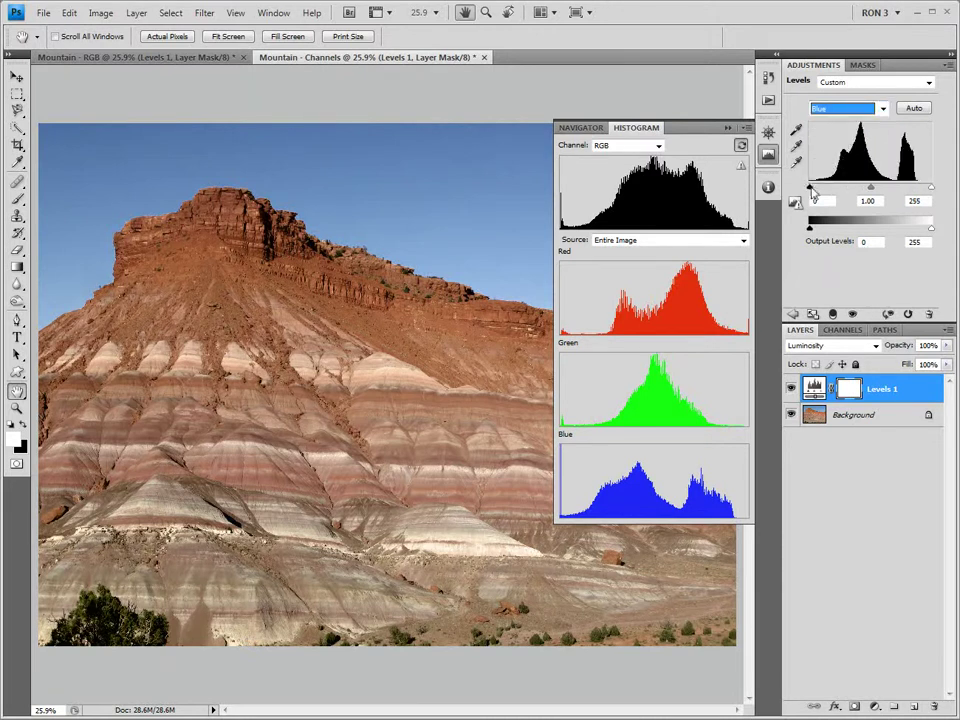
{"action": "left_click_drag", "start_coordinate": [812, 190], "coordinate": [818, 190]}
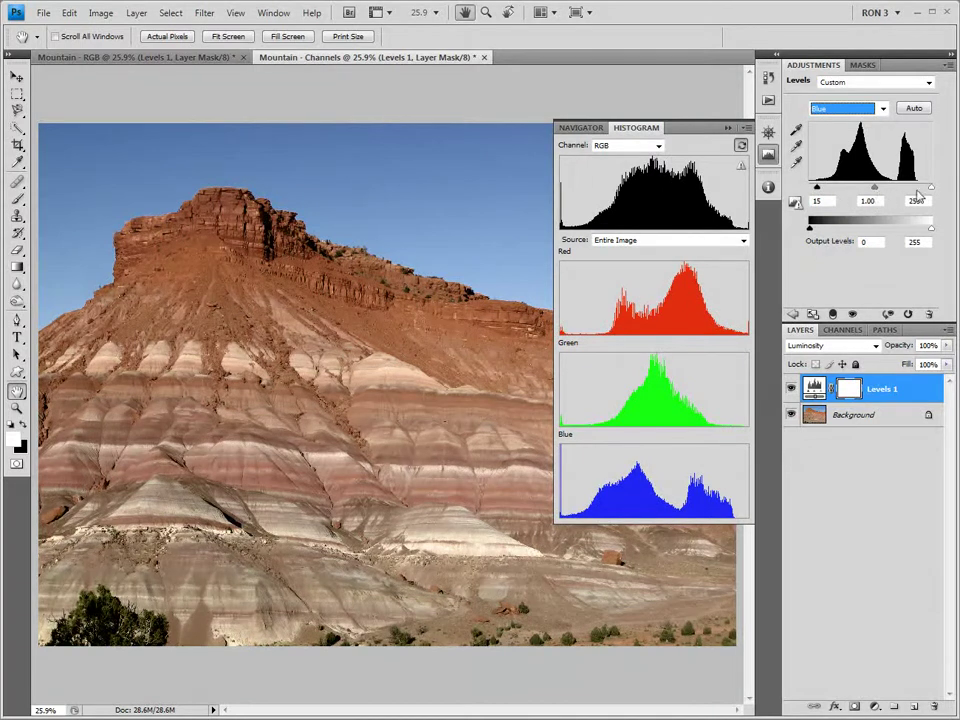
{"action": "left_click_drag", "start_coordinate": [931, 189], "coordinate": [918, 190]}
Step: Return the Levels adjustment to the composite RGB channel and set its midtone input to 0.75
{"action": "left_click", "coordinate": [884, 112]}
{"action": "left_click", "coordinate": [866, 120]}
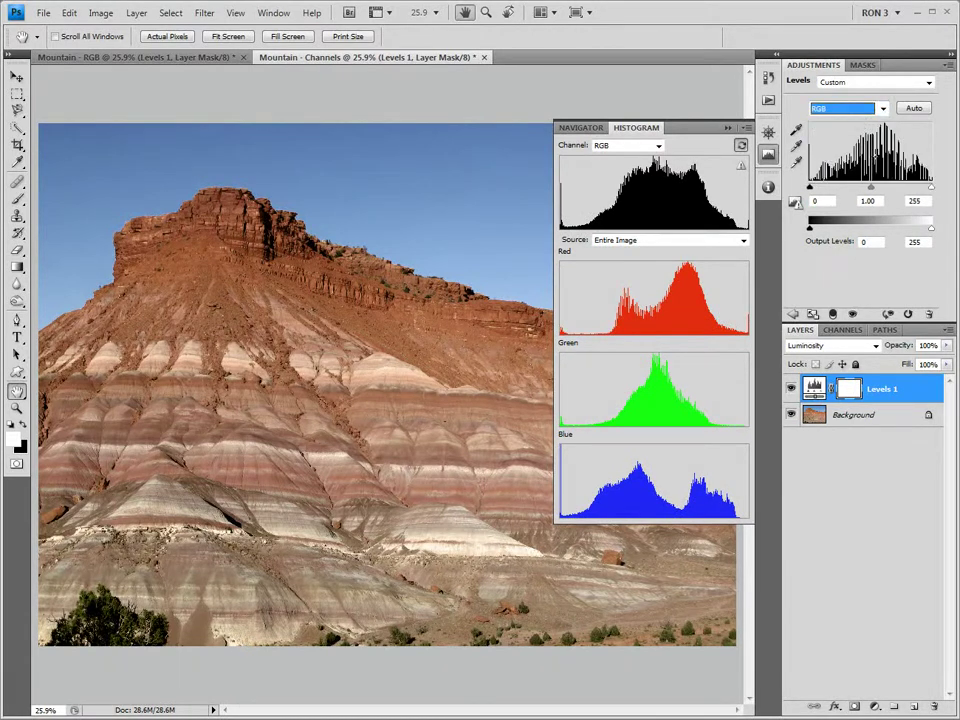
{"action": "left_click", "coordinate": [866, 201]}
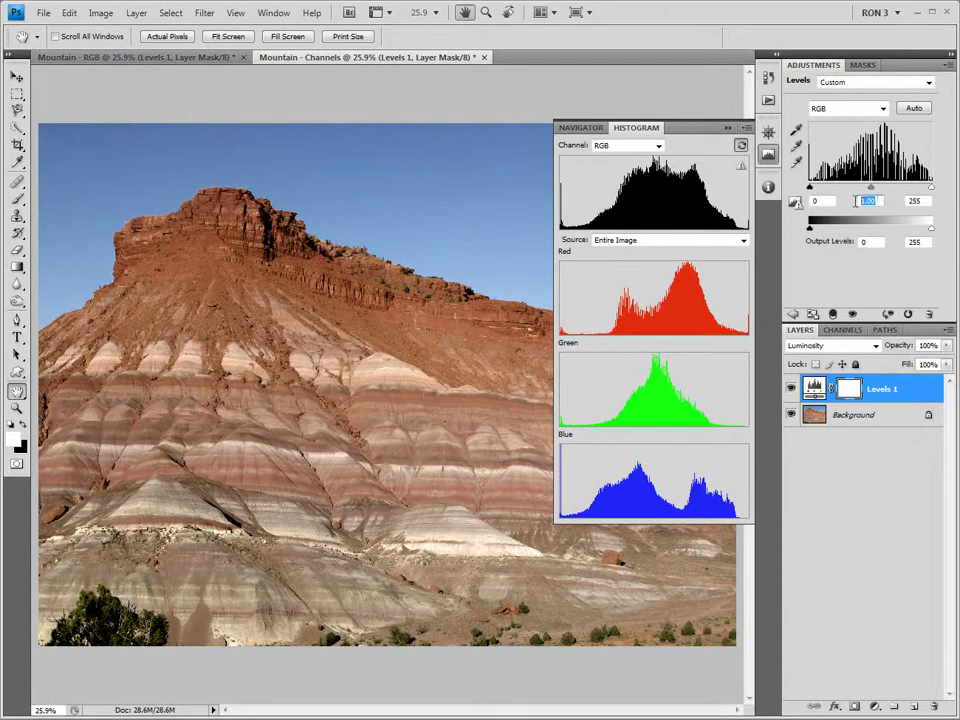
{"action": "type", "text": "0.75"}
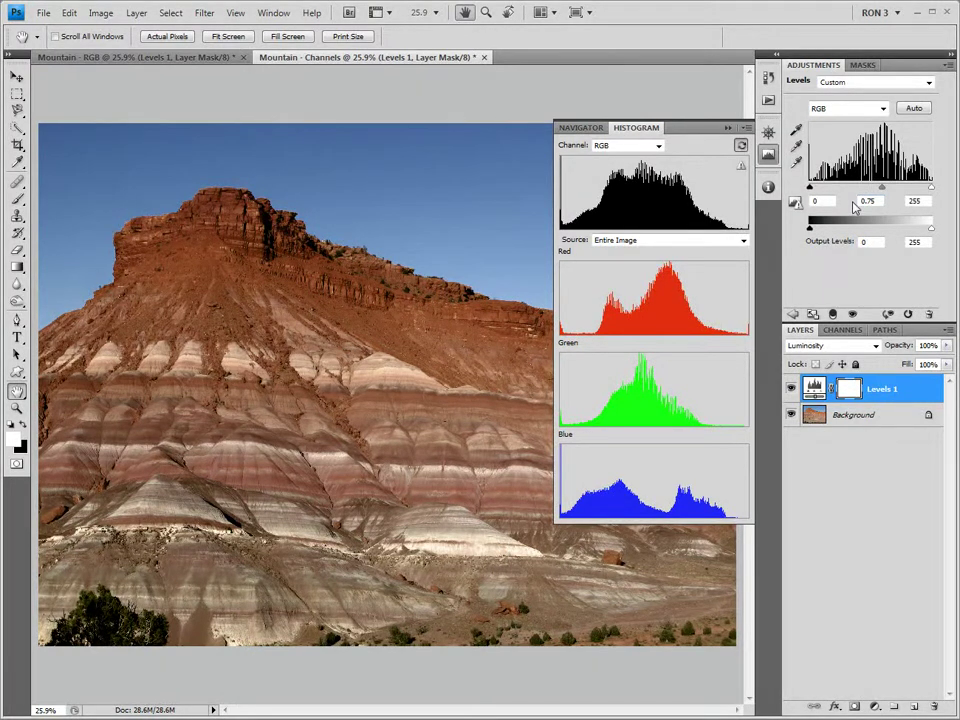
Step: Collapse the histogram and compare the Mountain - RGB image with the Mountain - Channels image
{"action": "left_click", "coordinate": [728, 128]}
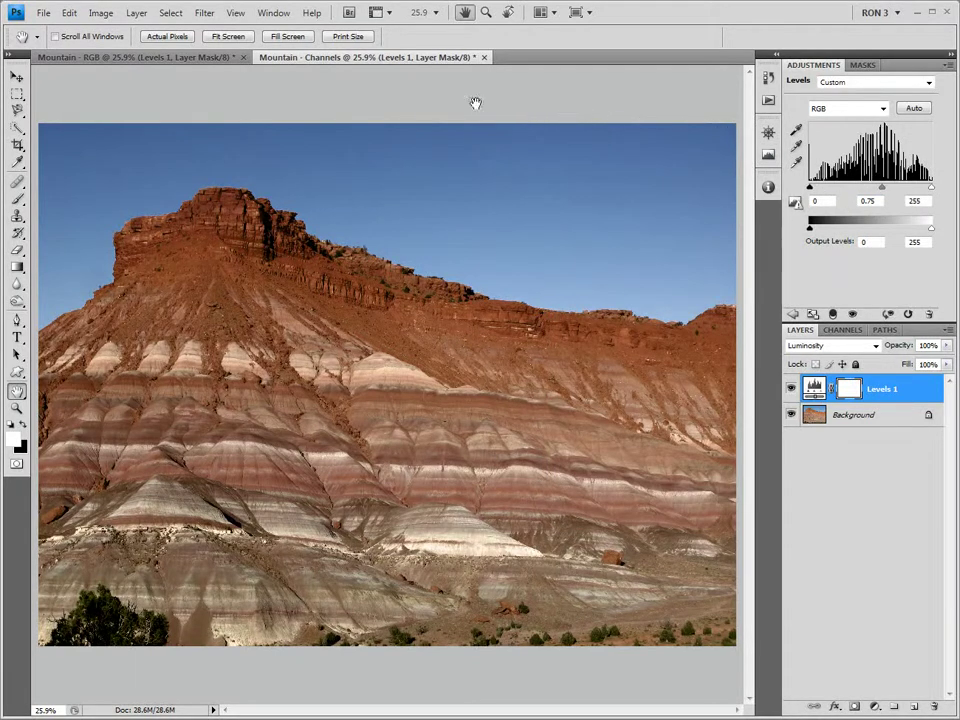
{"action": "left_click", "coordinate": [195, 58]}
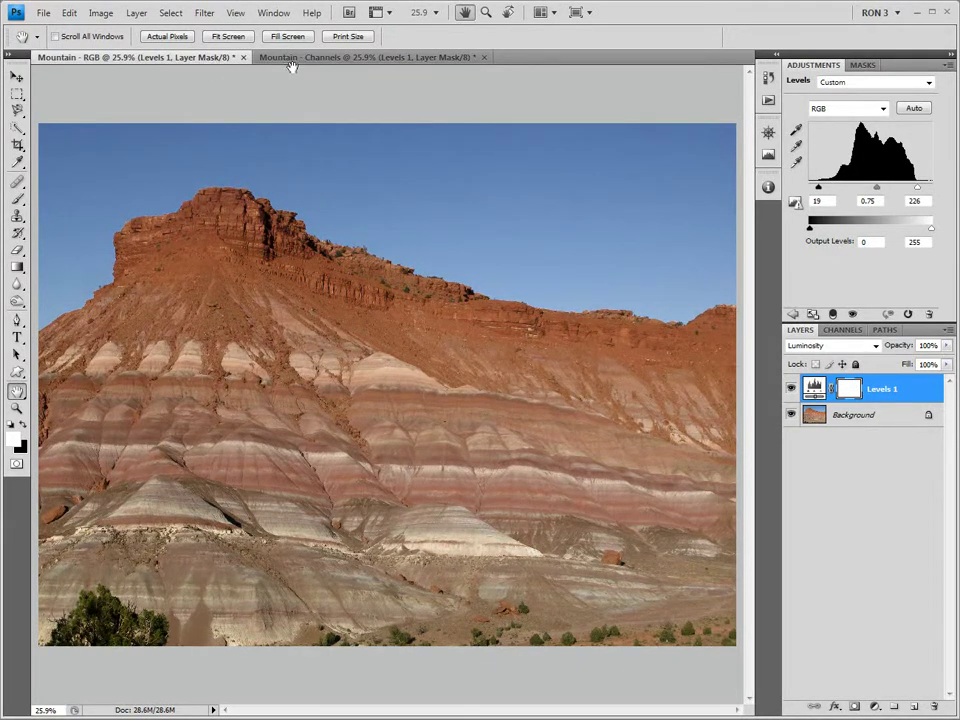
{"action": "left_click", "coordinate": [332, 59]}
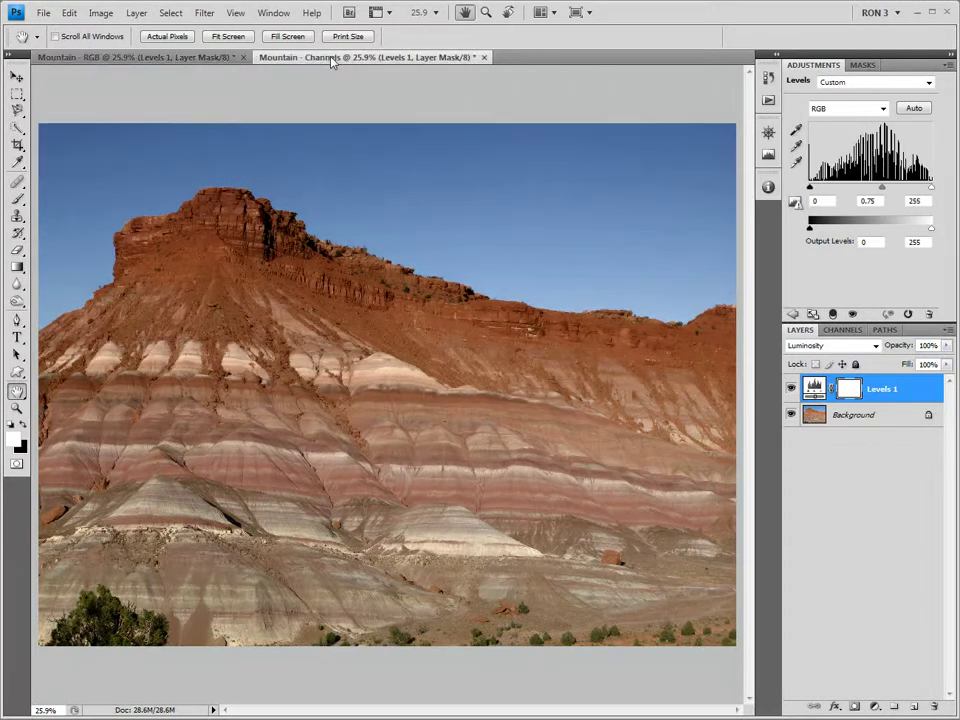